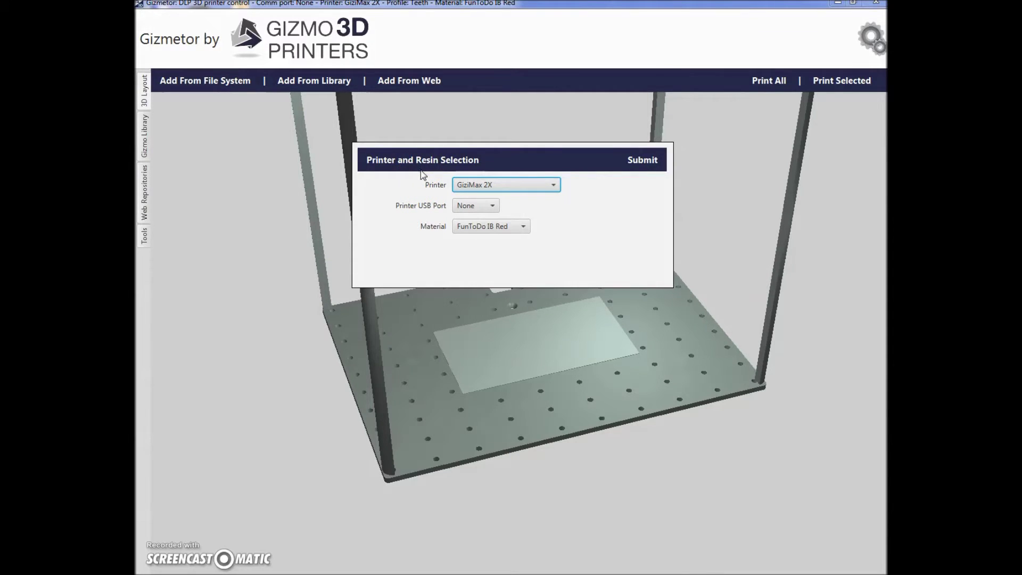
Configure the printer as GiziMate 35mm with no USB port and FunToDo IB Red as the material
left_click(554, 186)
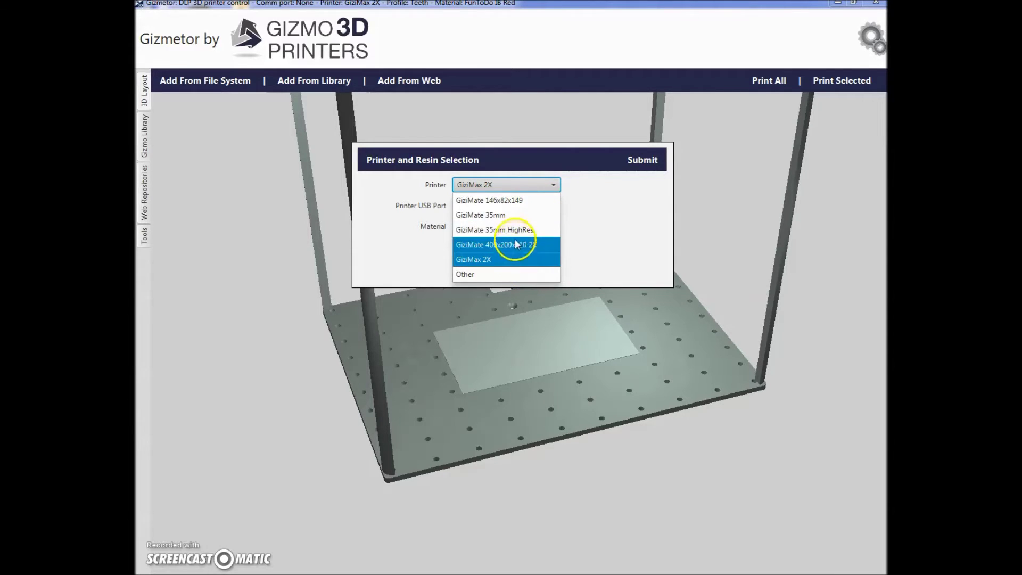
left_click(512, 216)
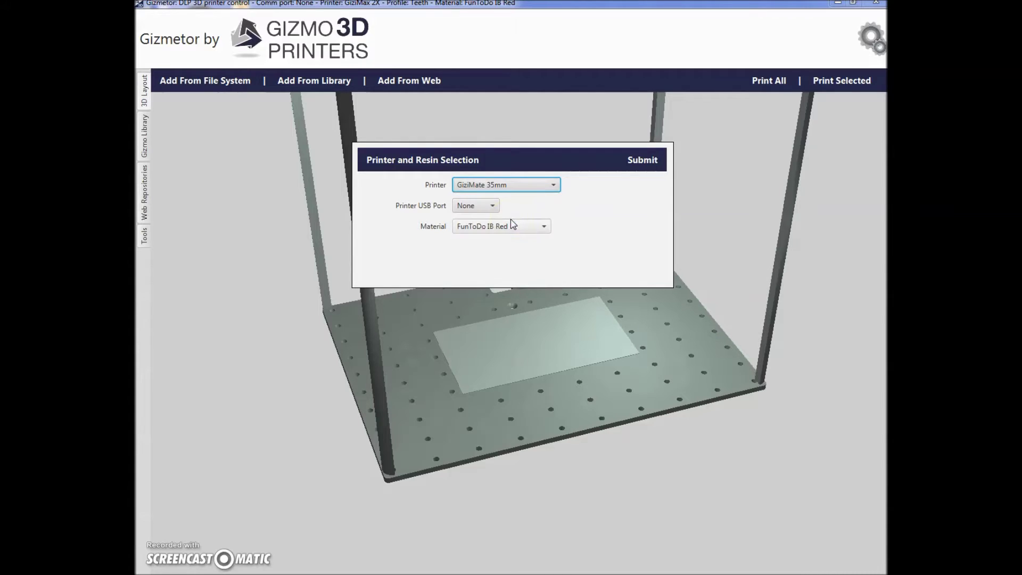
left_click(476, 211)
left_click(500, 205)
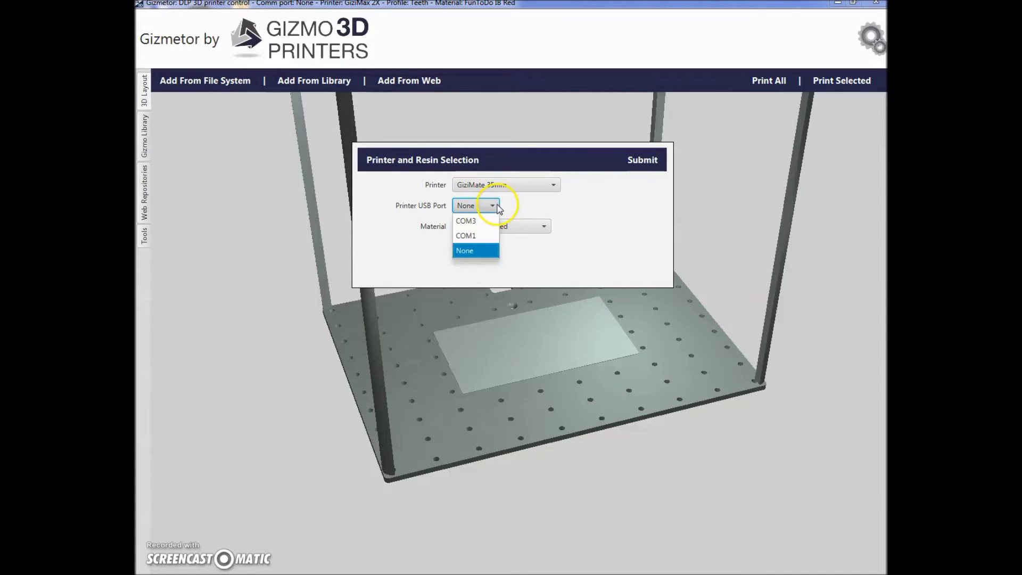
left_click(486, 253)
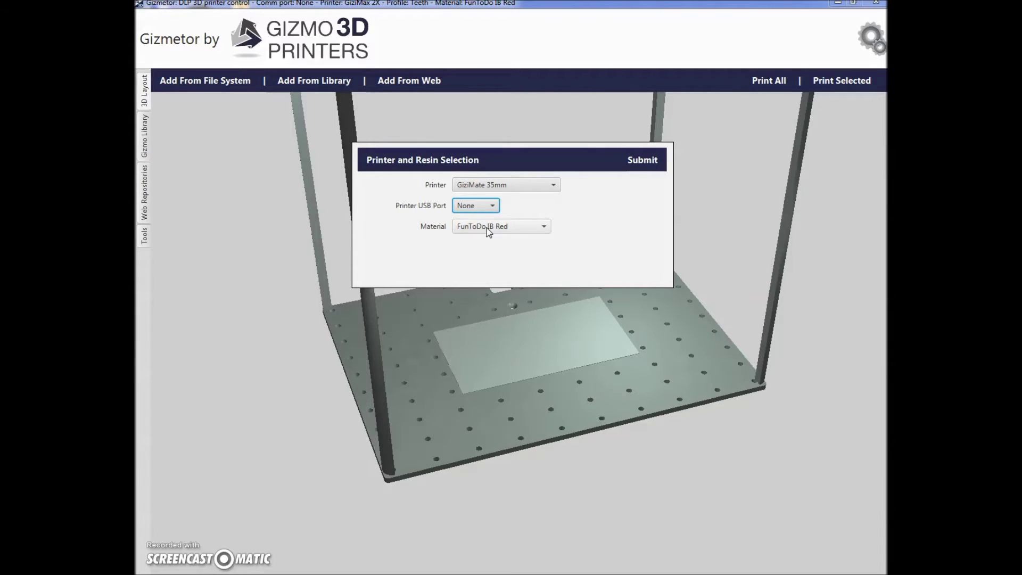
left_click(489, 207)
left_click(526, 229)
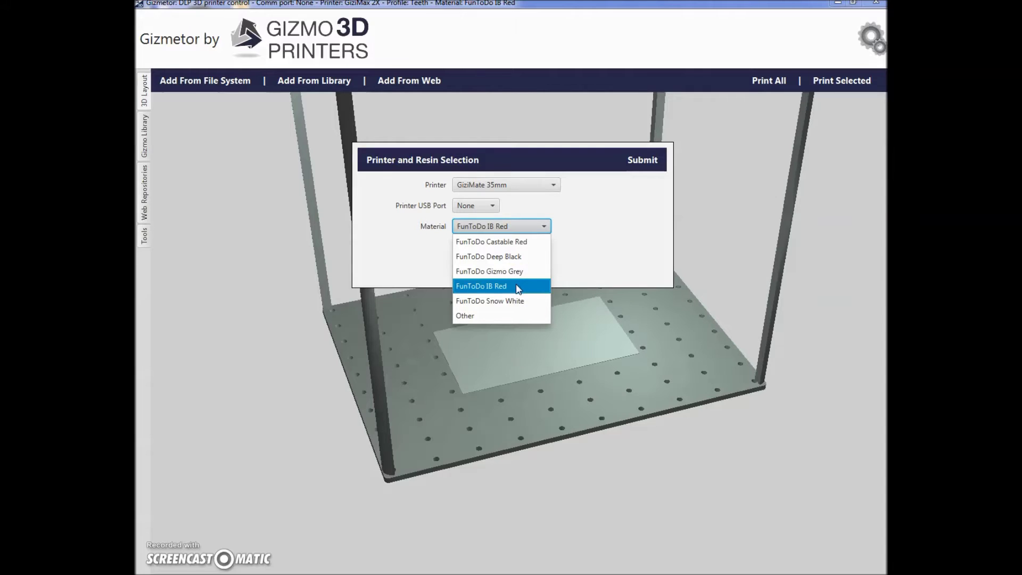
left_click(506, 286)
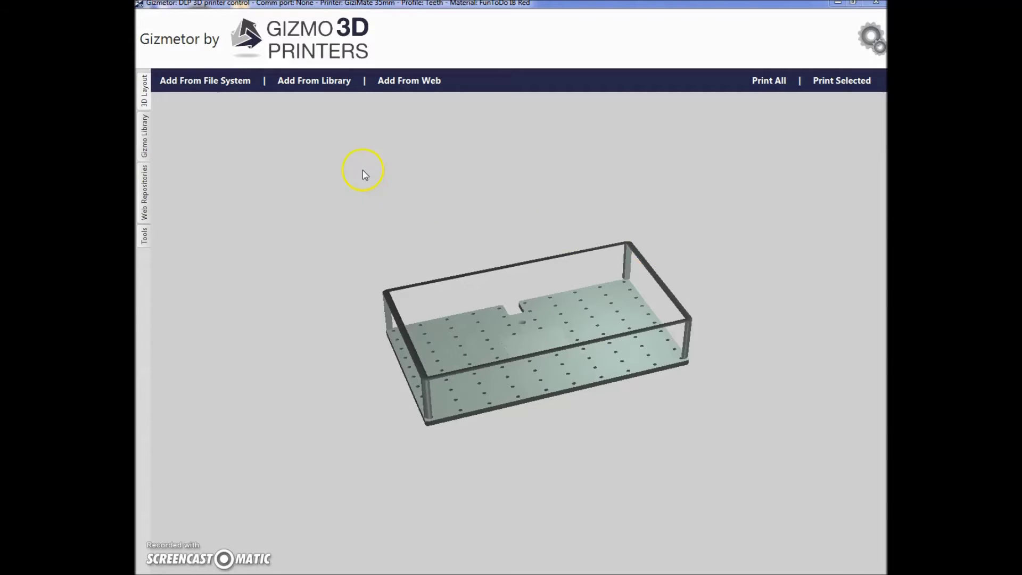
Start adding a model from the file system and browse to C:\Users\USER\Dropbox\Gizmetor software release\version 0.0.0
left_click(233, 89)
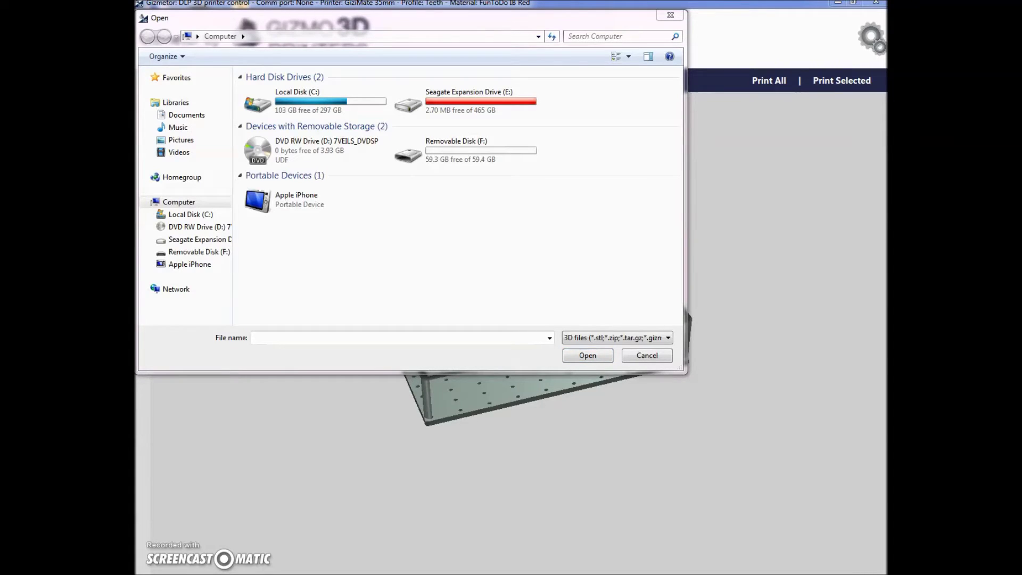
left_click(399, 38)
type("C:\\Users\\USER\\Dropbox\\Gizmetor software release")
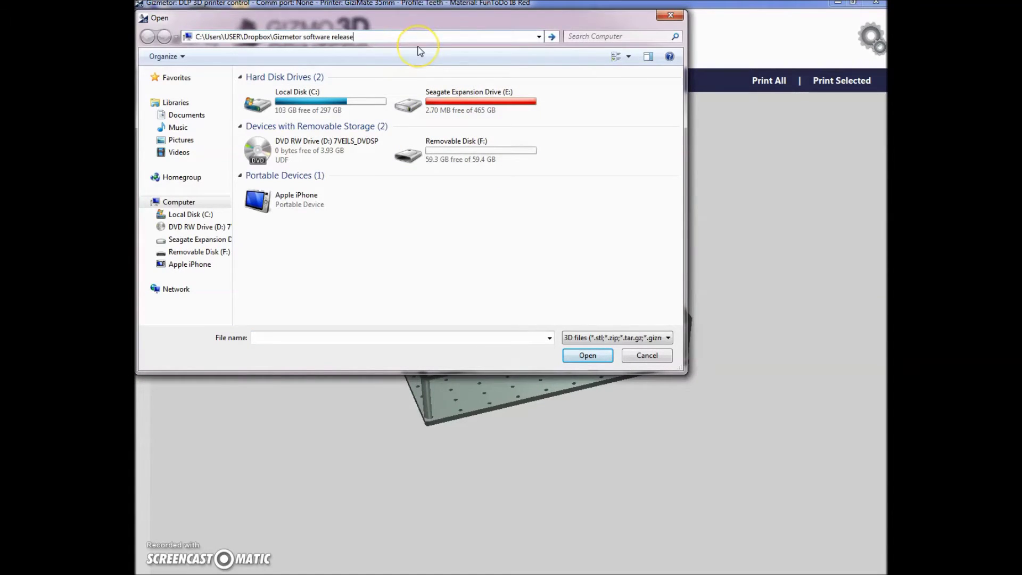
key("Return")
left_click(321, 89)
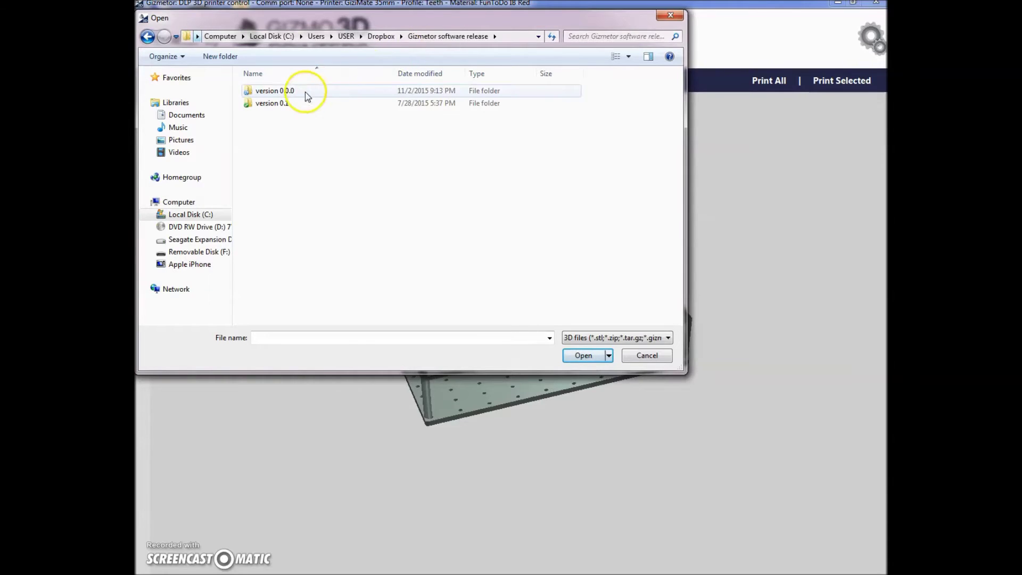
double_click(284, 91)
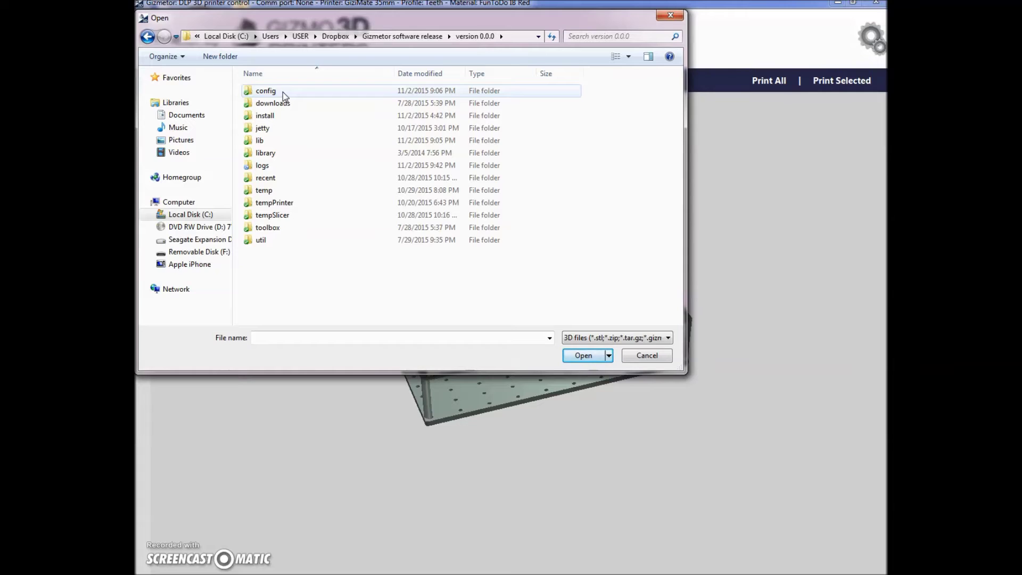
Add CalibrationCube.STL from the toolbox\calibrate folder to the 3D layout
left_click(289, 155)
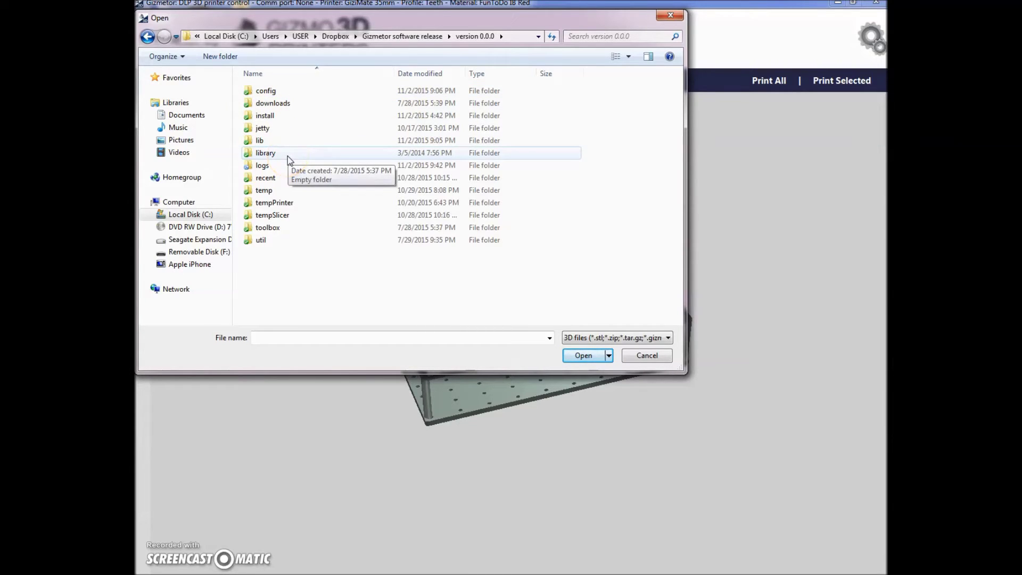
double_click(282, 228)
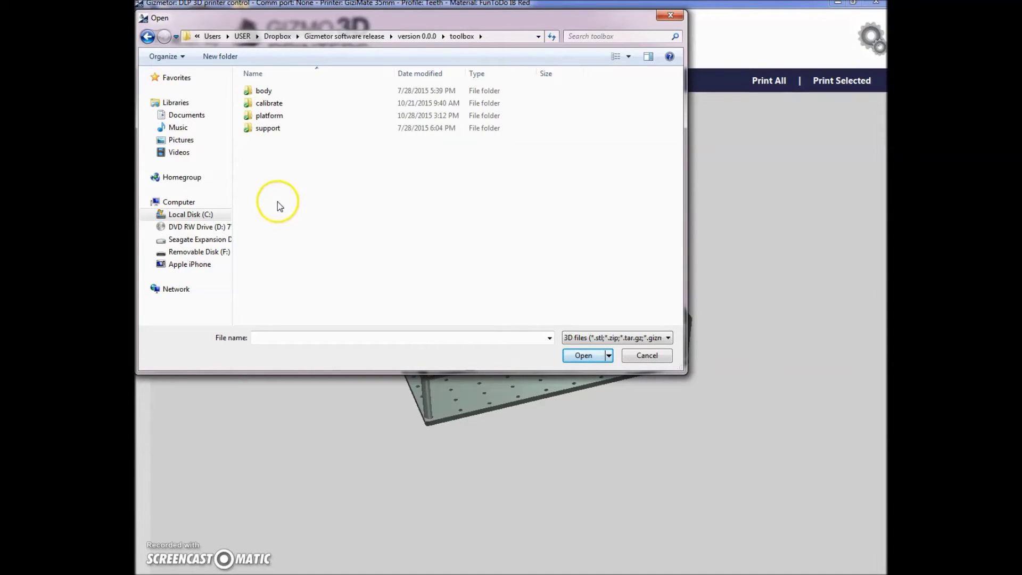
double_click(269, 104)
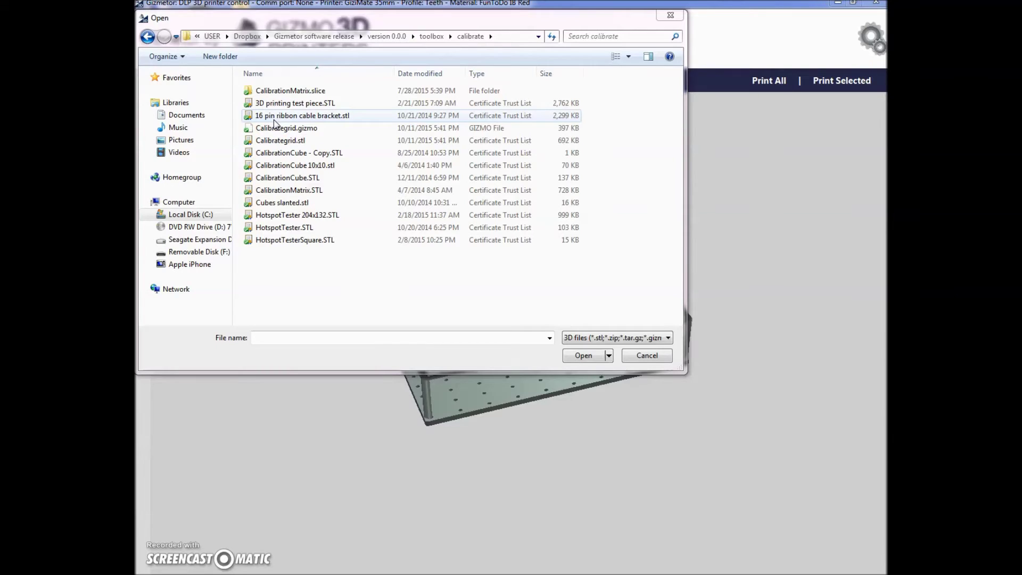
left_click(286, 179)
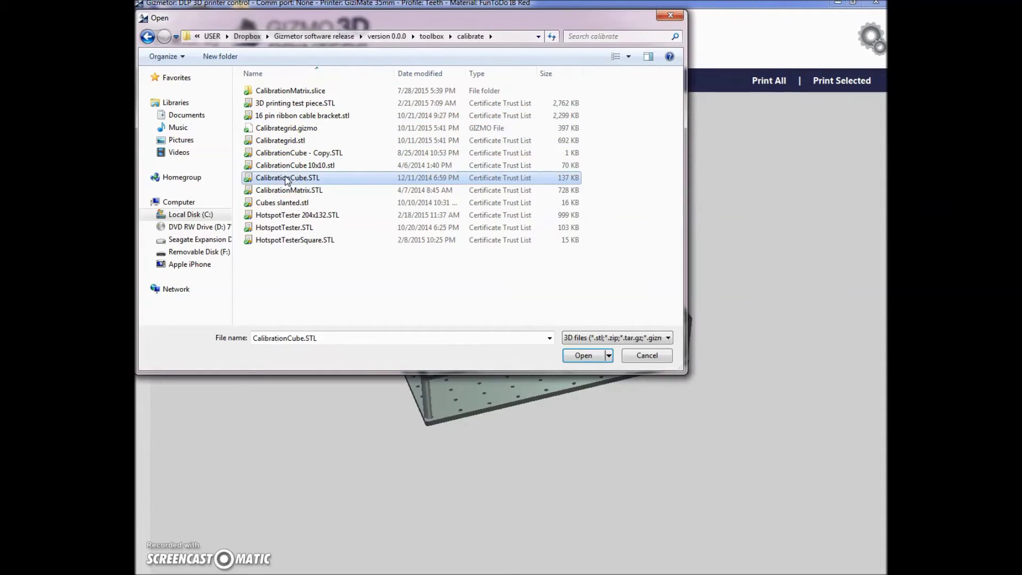
left_click(582, 356)
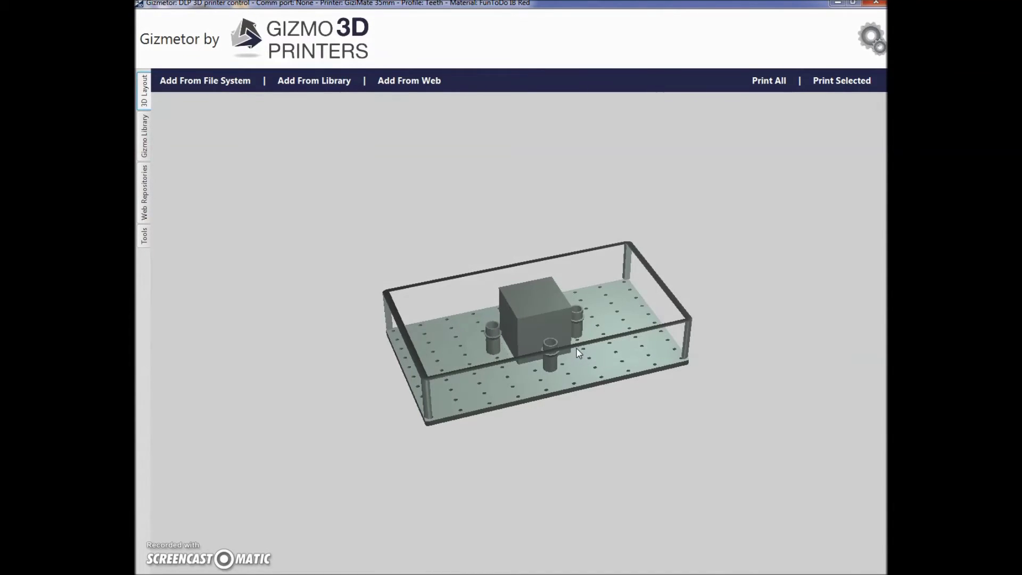
left_click(533, 355)
left_click(604, 339)
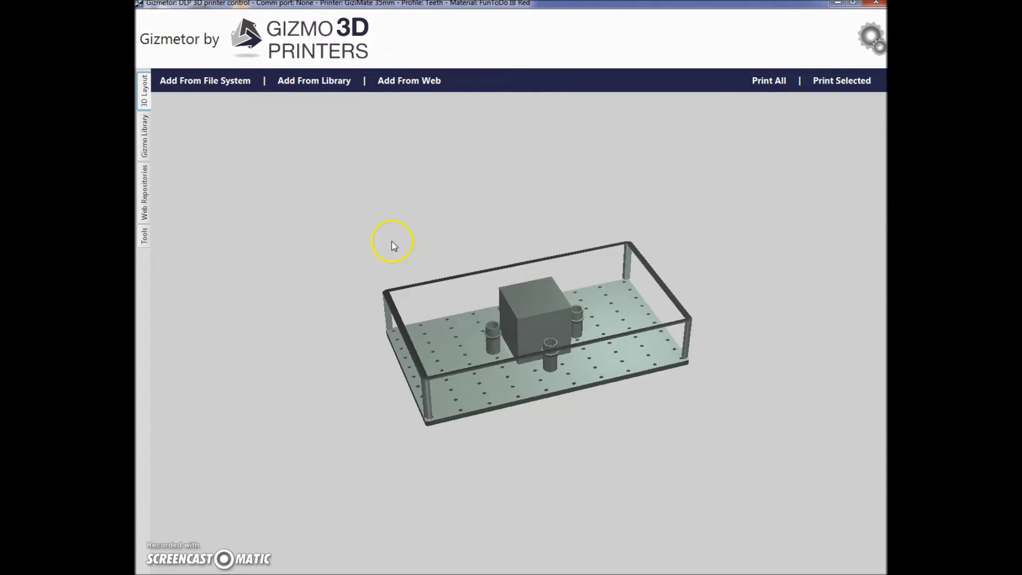
Open the downloads folder of the Gizmo Library and preview the bridge_test model
left_click(310, 83)
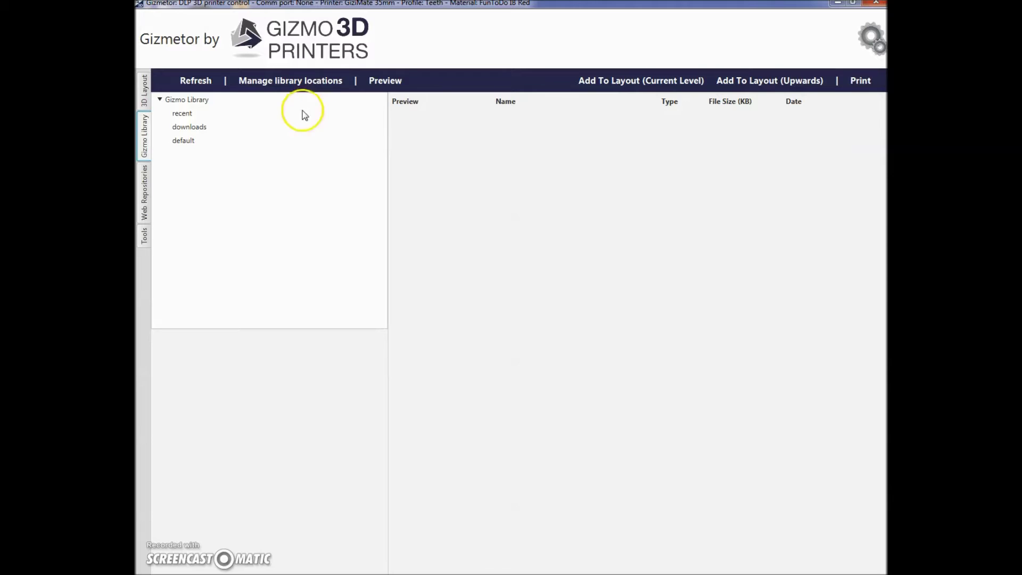
left_click(177, 129)
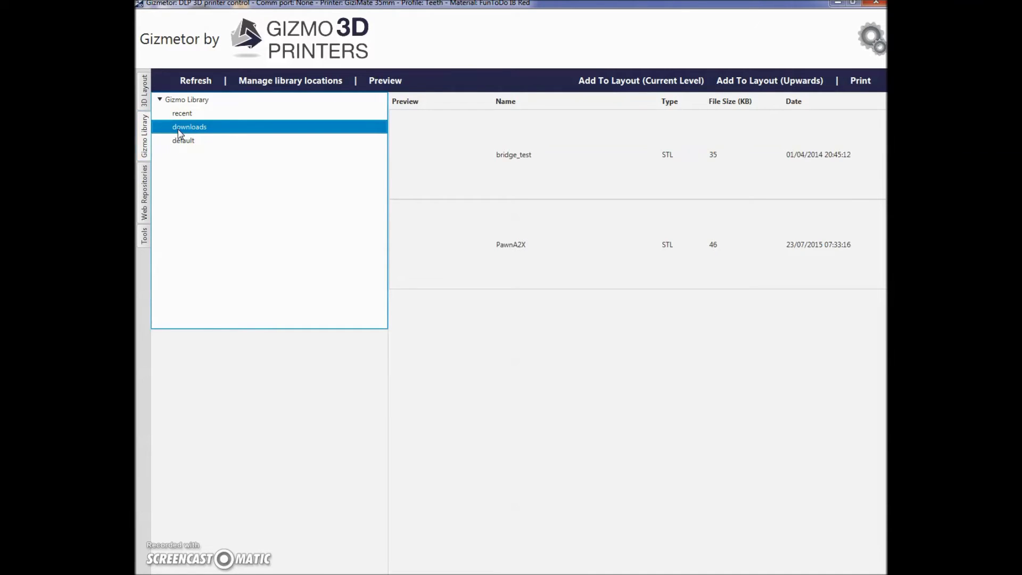
left_click(401, 145)
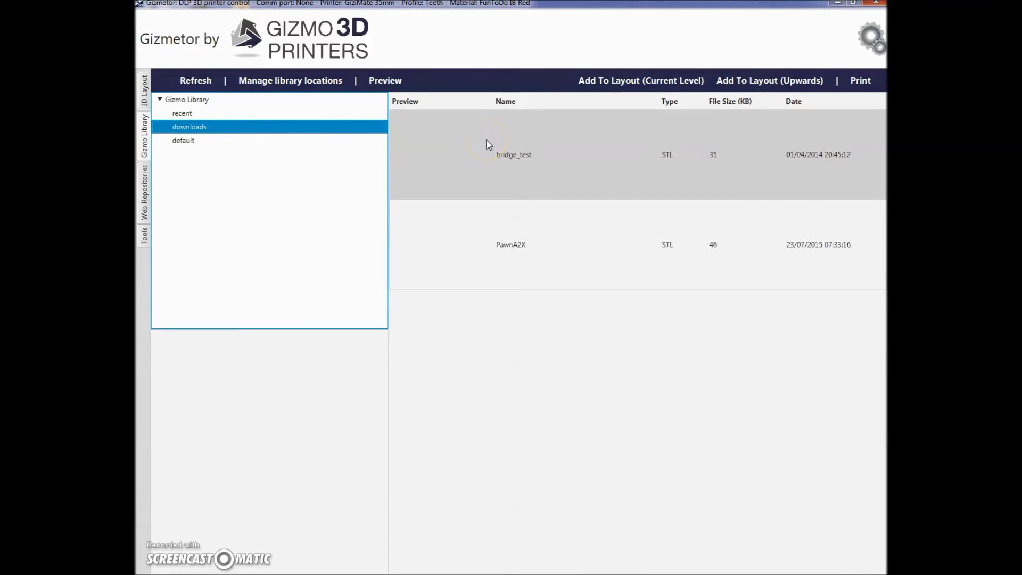
left_click(491, 171)
left_click(497, 202)
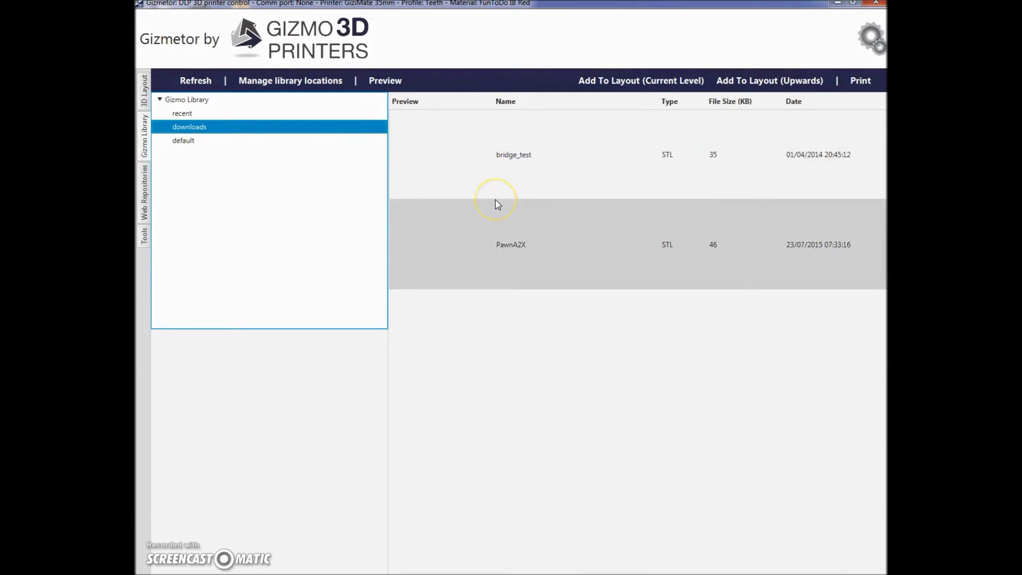
left_click(500, 155)
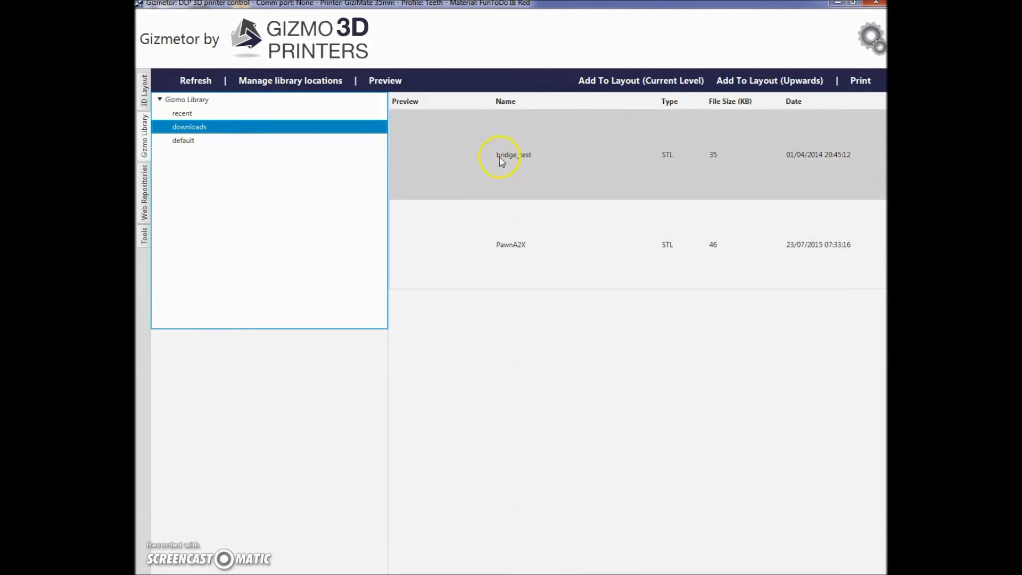
left_click(509, 218)
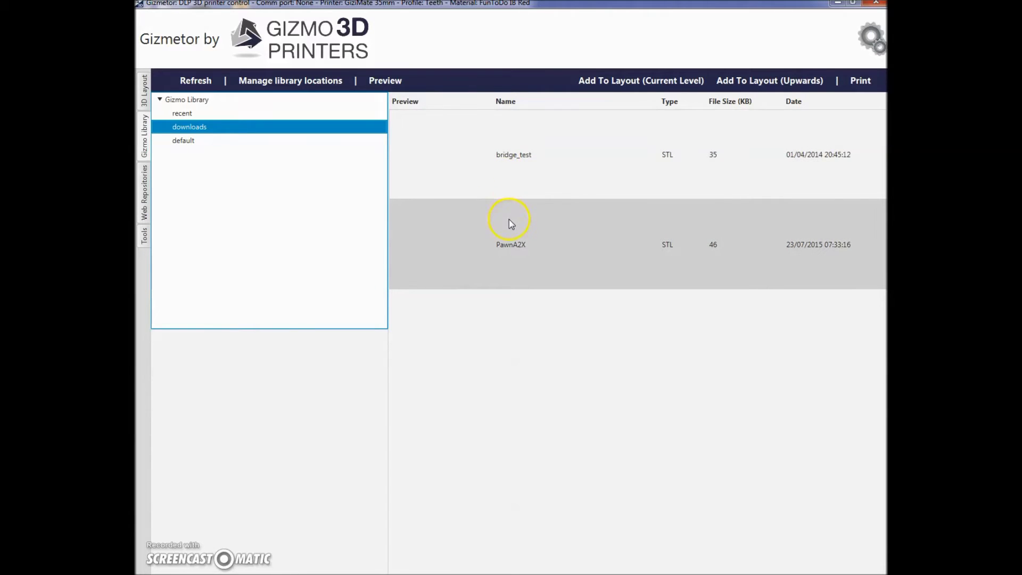
left_click(506, 168)
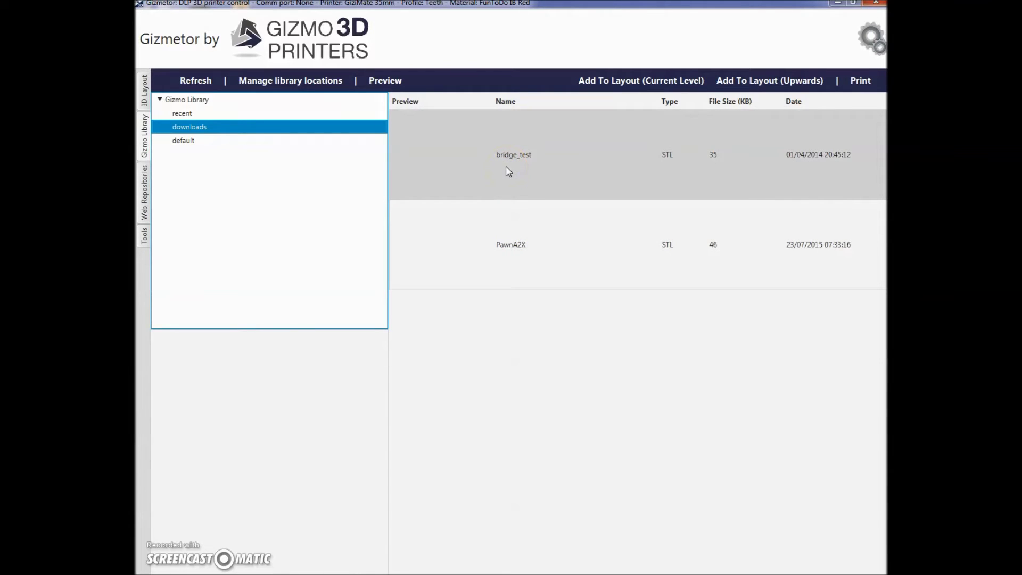
left_click(507, 168)
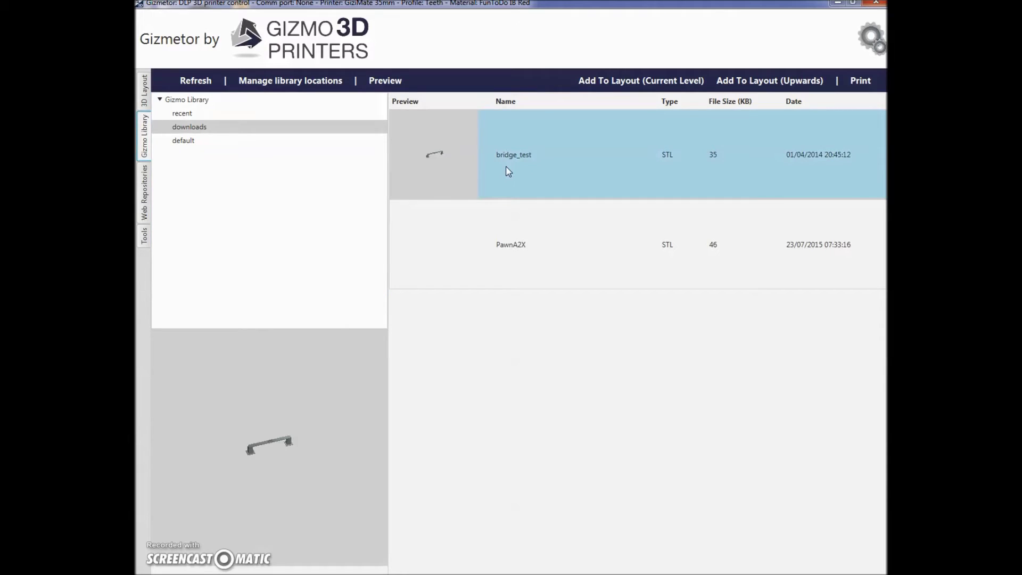
left_click(296, 451)
left_click_drag(305, 431, 278, 431)
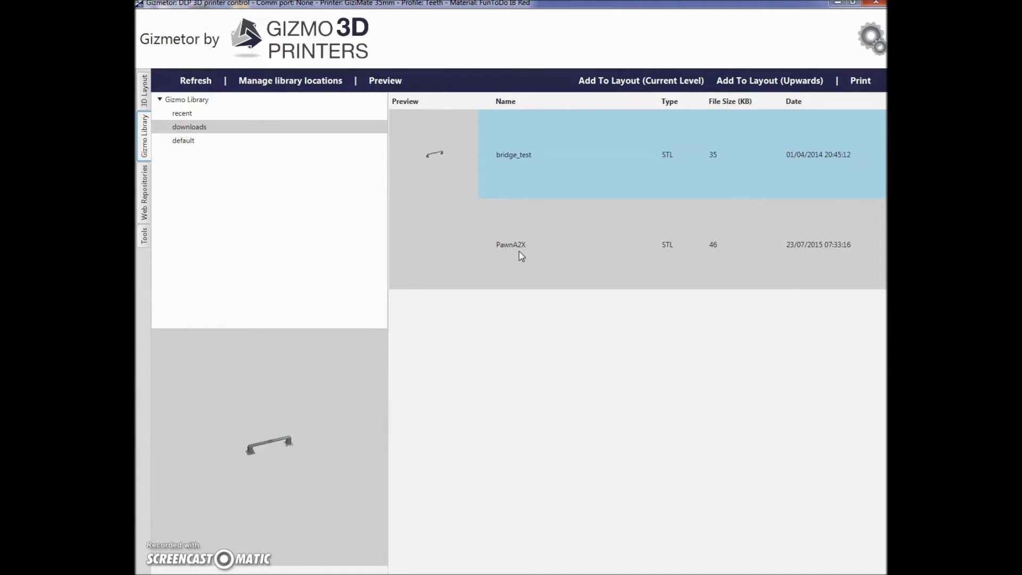
Add the bridge_test model to the layout at the current level and return to the 3D layout
left_click(517, 168)
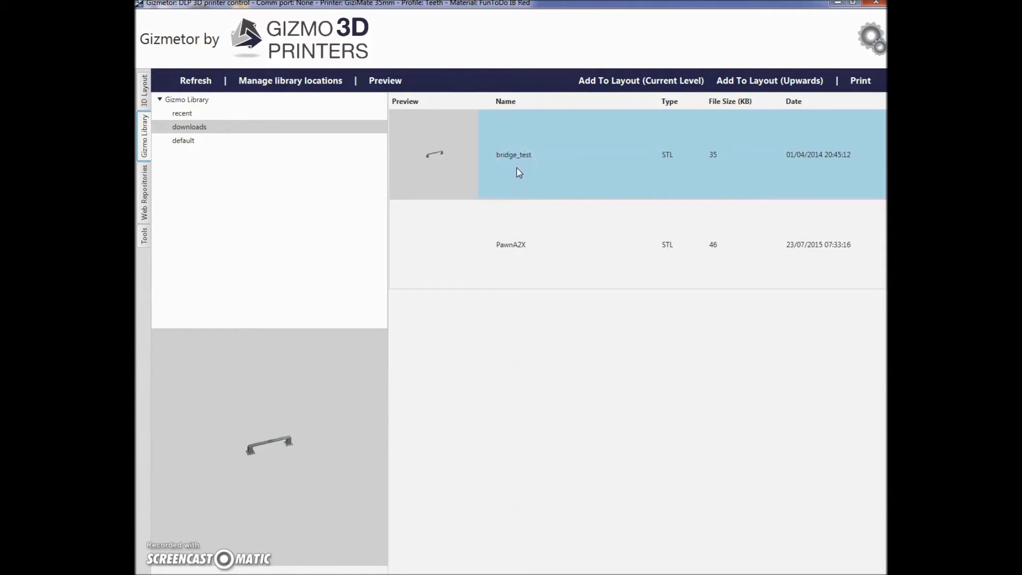
left_click(643, 139)
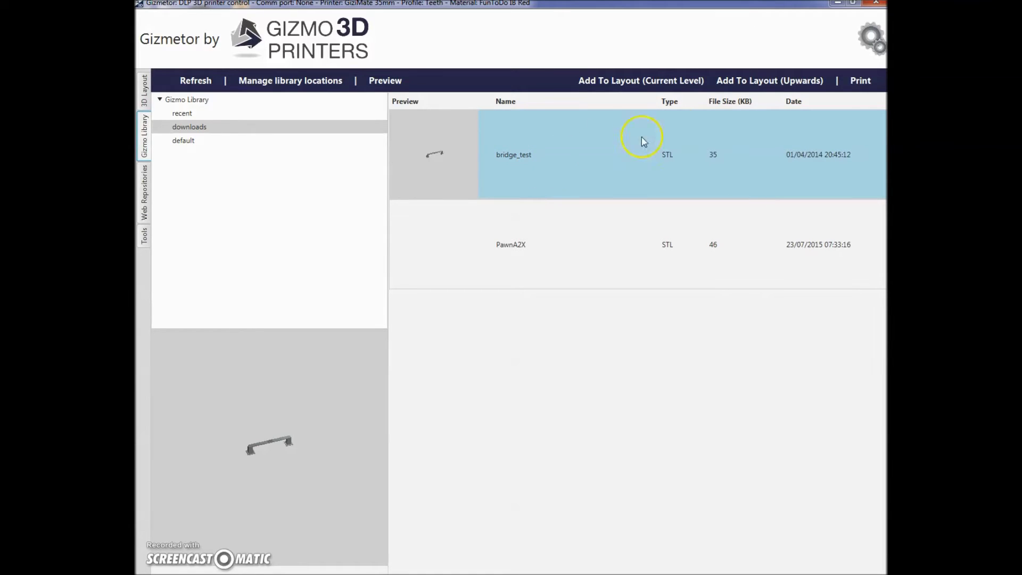
left_click(670, 81)
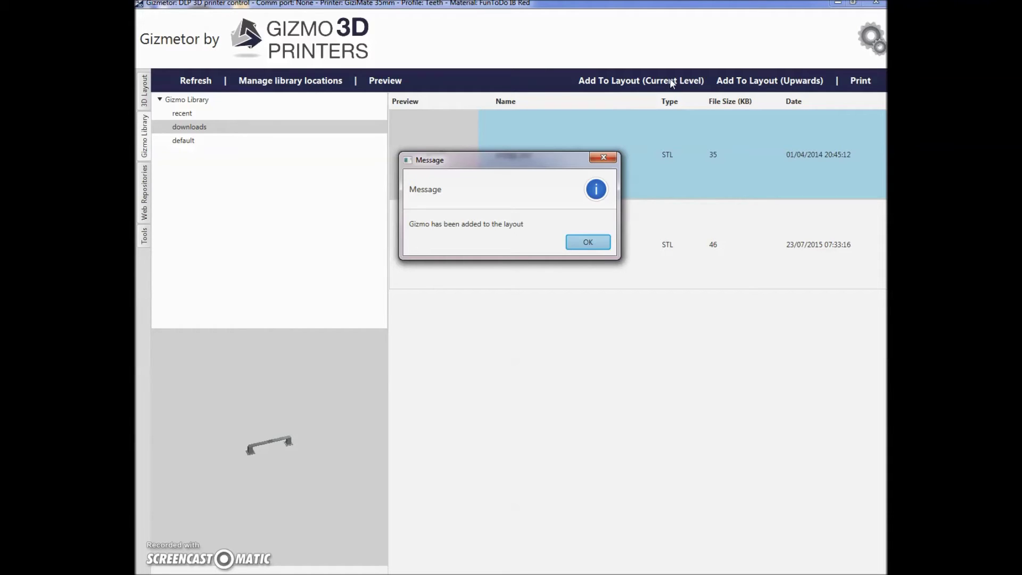
left_click(601, 246)
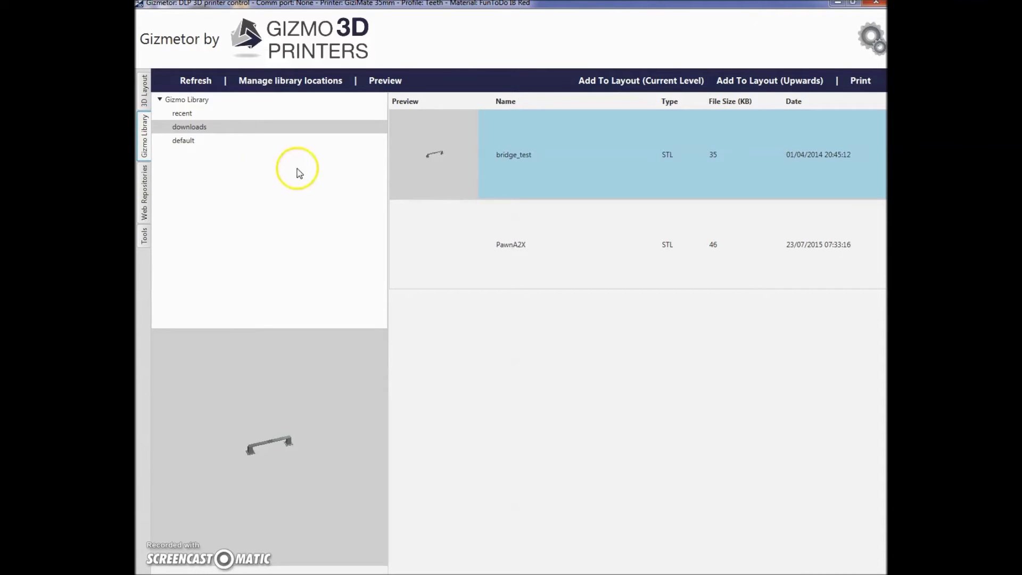
left_click(145, 103)
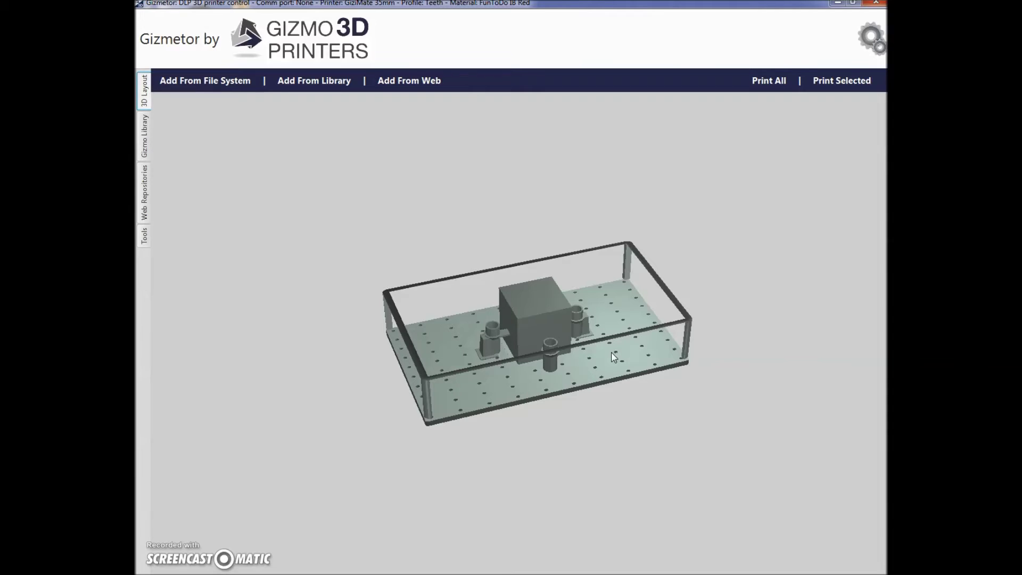
Move the calibration cube off the build platform and delete it from the layout
left_click(520, 314)
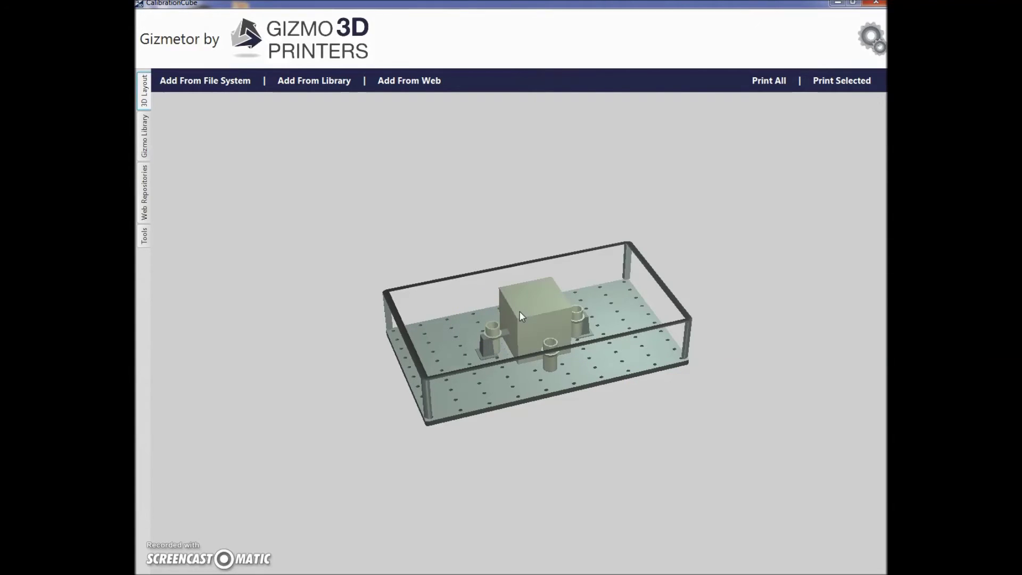
left_click_drag(520, 313, 334, 314)
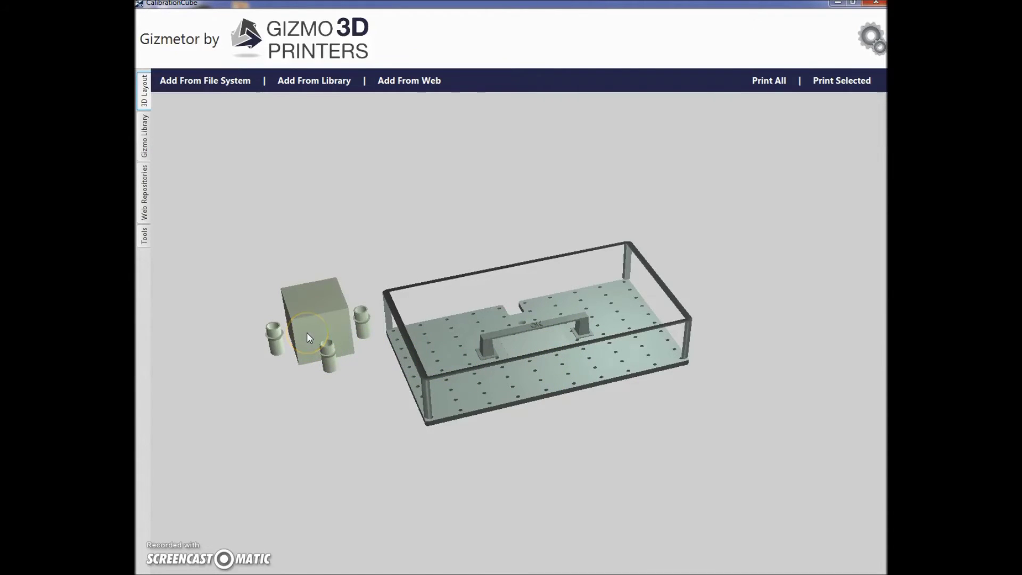
key("Delete")
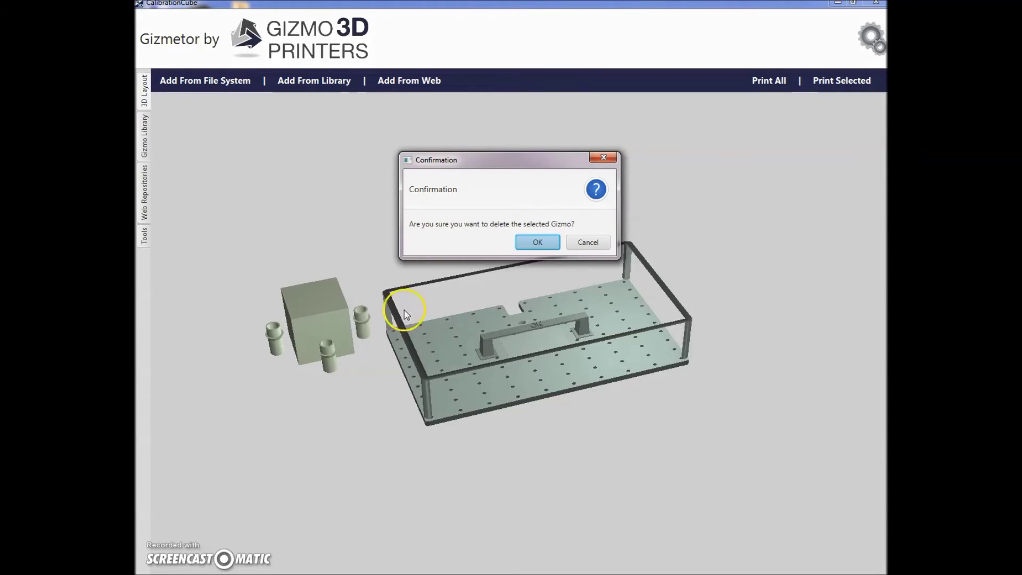
left_click(537, 243)
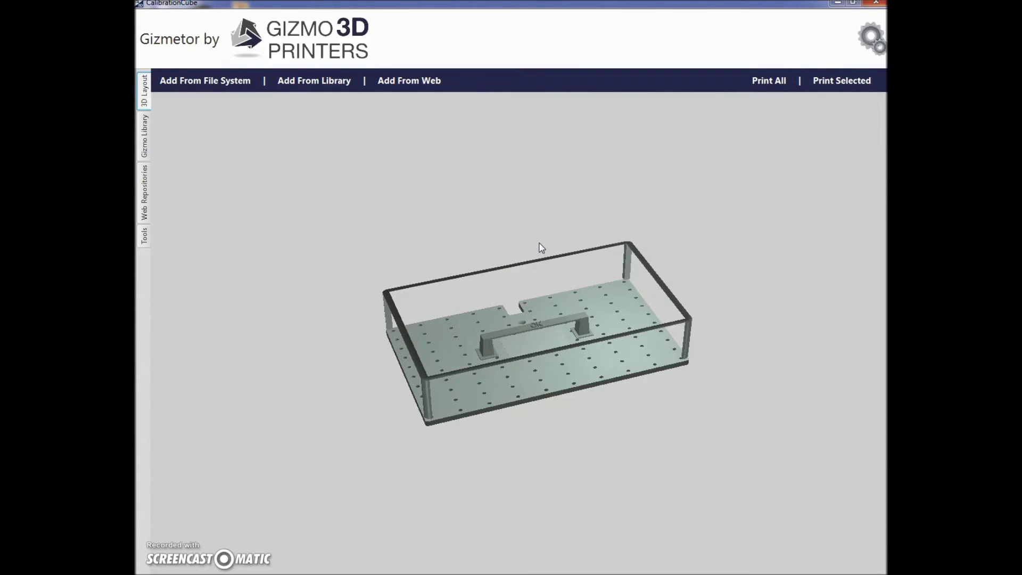
Open the web model repositories page and look through the available online sources such as GrabCAD, CubeHero, Thingiverse and YouMagine
left_click(404, 87)
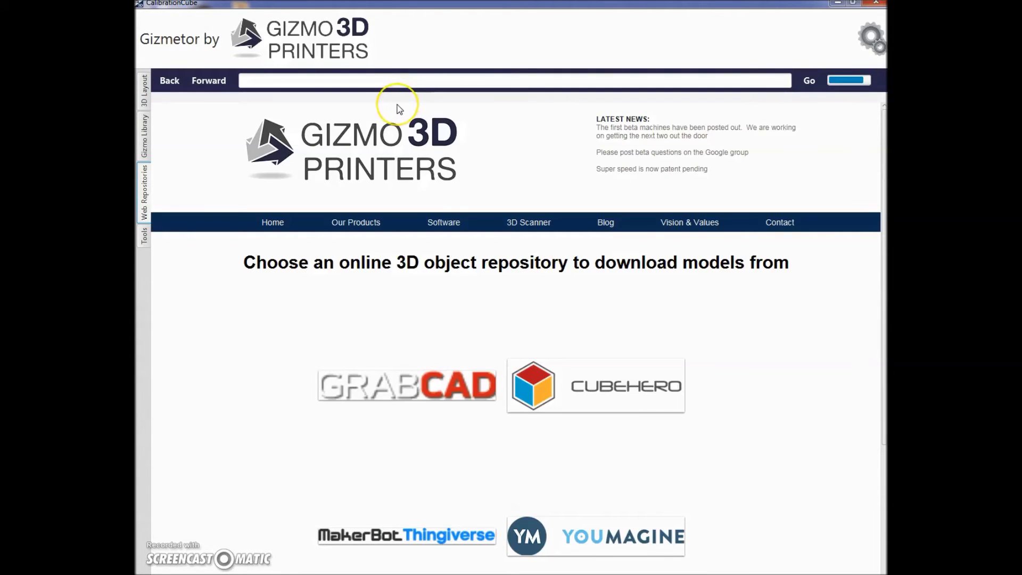
scroll(399, 109, "down", 1)
scroll(400, 109, "down", 2)
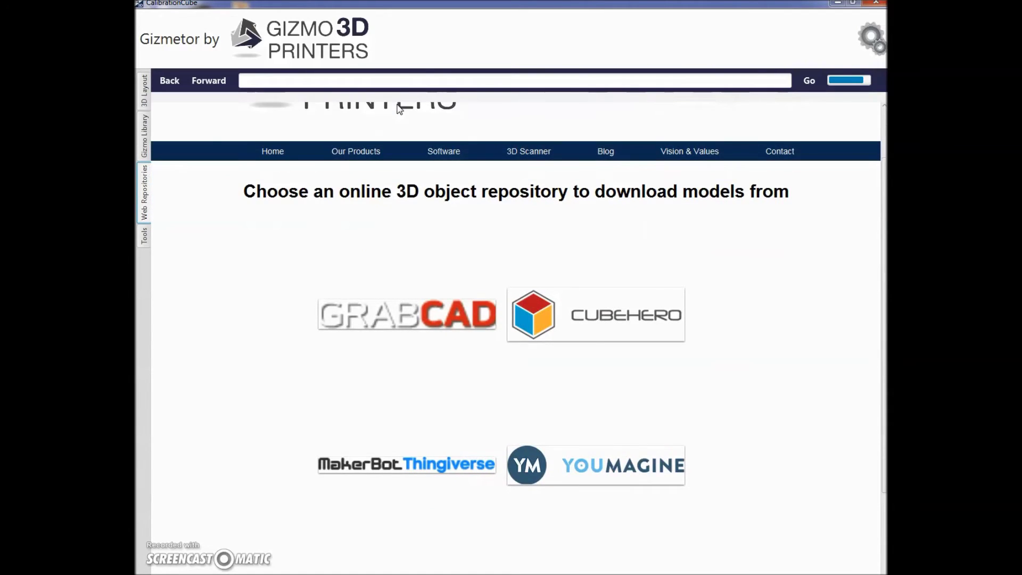
scroll(399, 109, "down", 6)
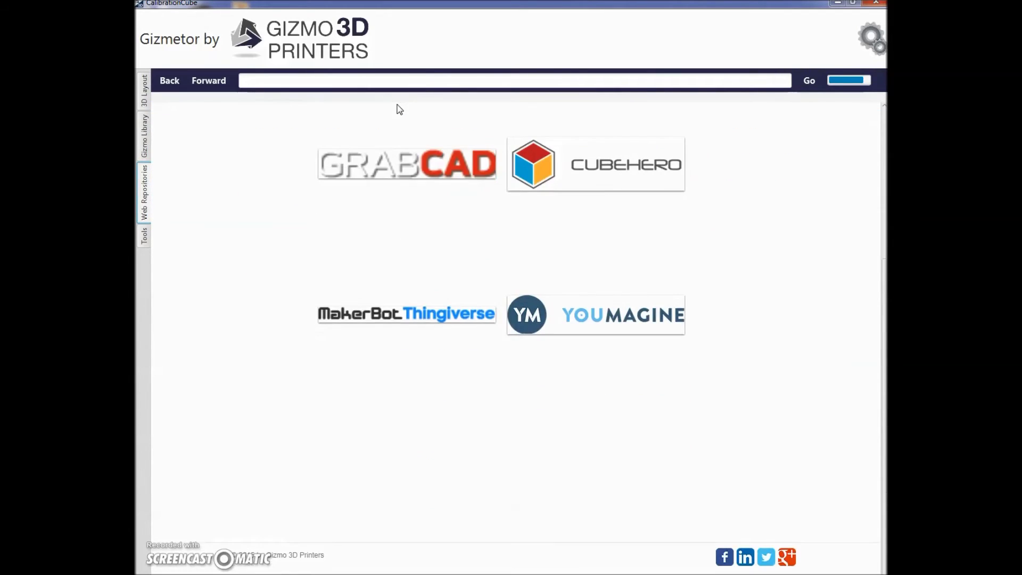
left_click(380, 400)
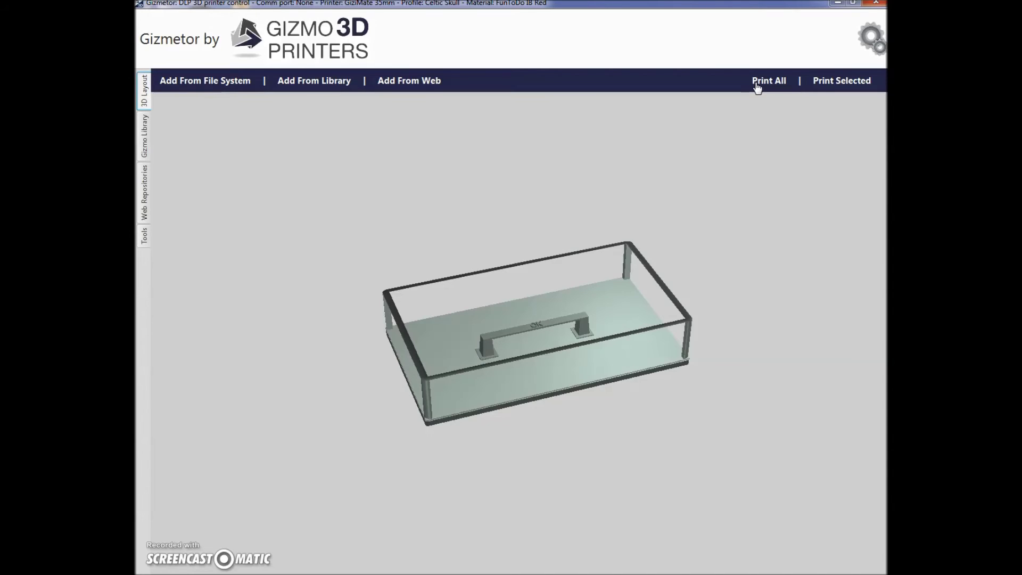
Try to print only the selected models from the 3D layout
left_click(840, 86)
left_click(841, 82)
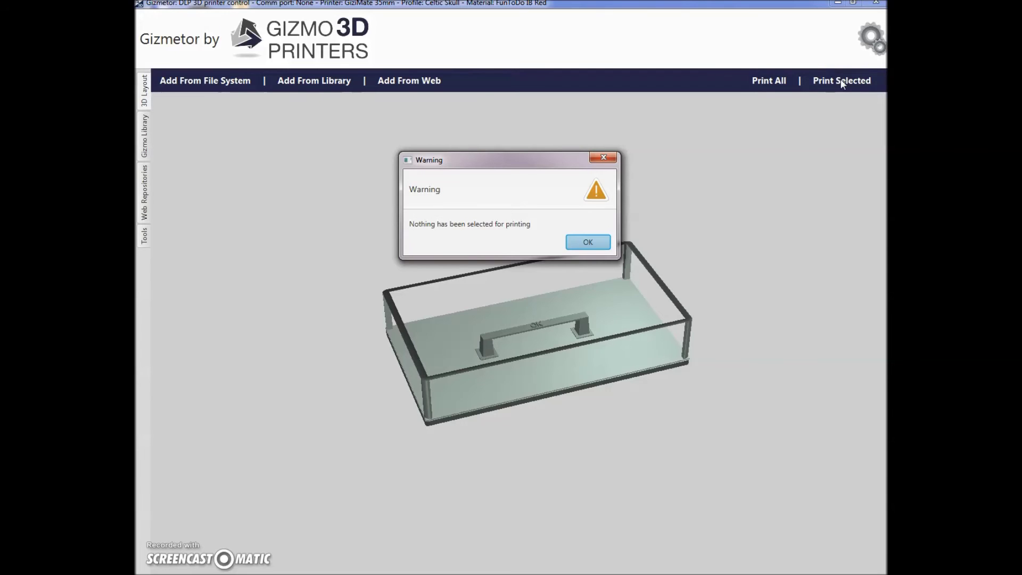
left_click(587, 242)
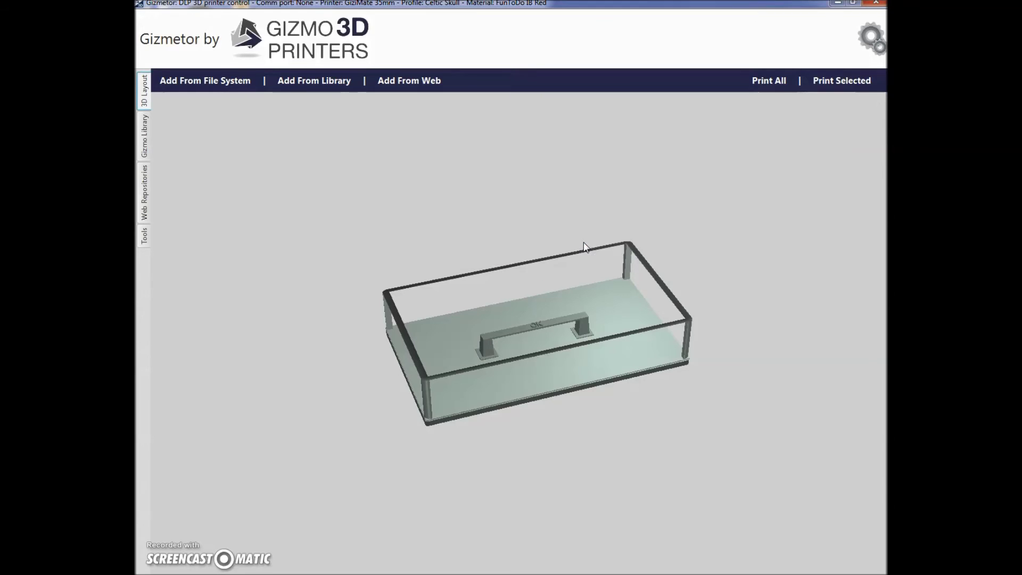
Bring up the radial set of layout commands over the build area, review them and dismiss them
left_click(570, 299)
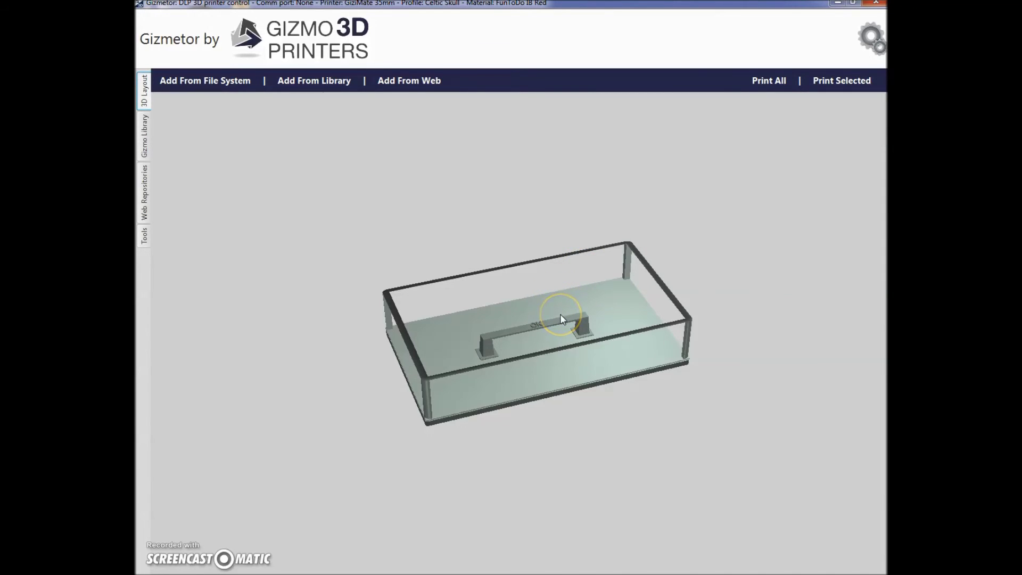
right_click(562, 318)
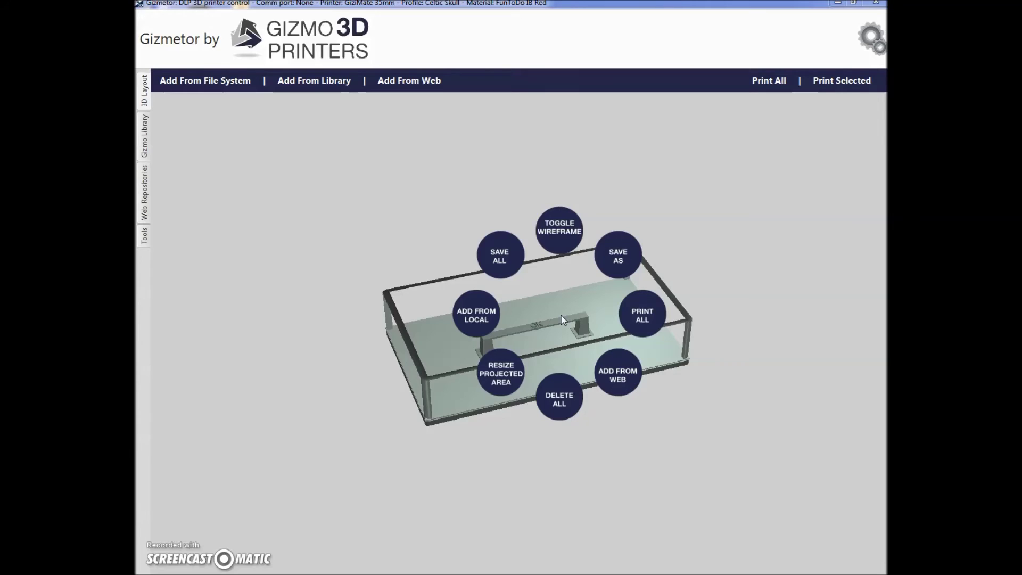
left_click(573, 313)
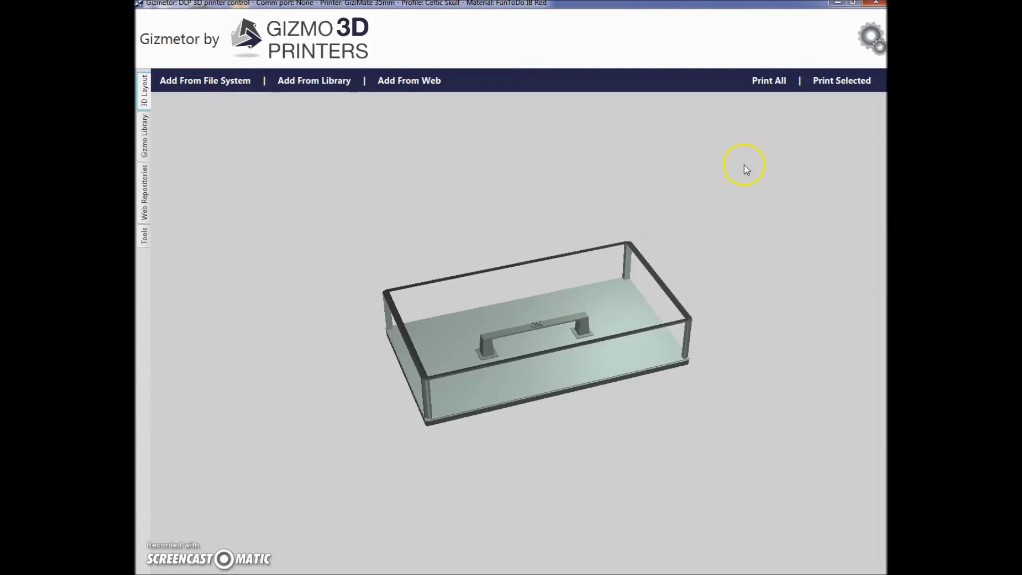
Start a print of all models in the layout, keeping Medium quality and choosing the Celtic Skull profile
left_click(770, 83)
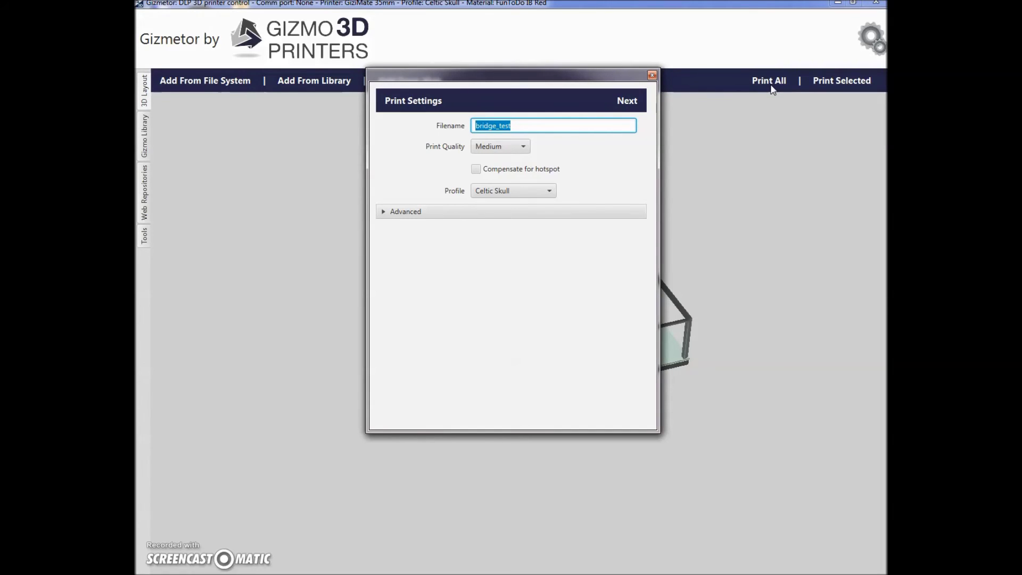
left_click(525, 149)
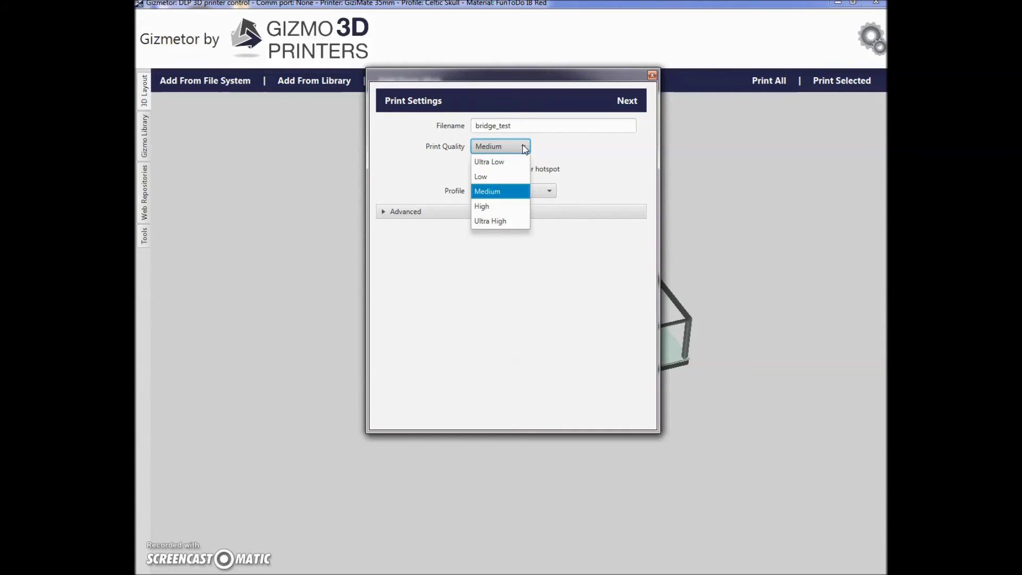
left_click(587, 167)
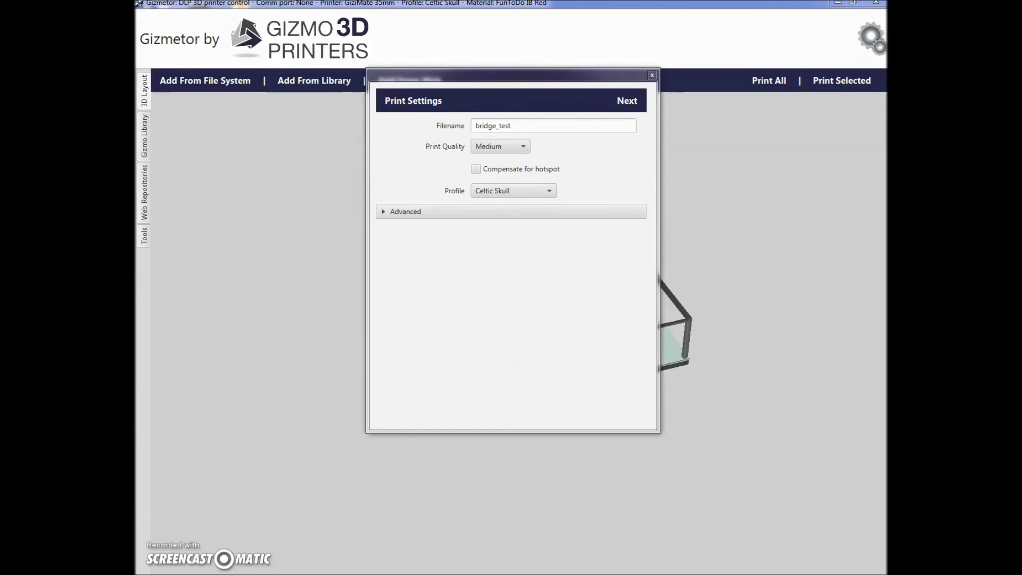
left_click(526, 194)
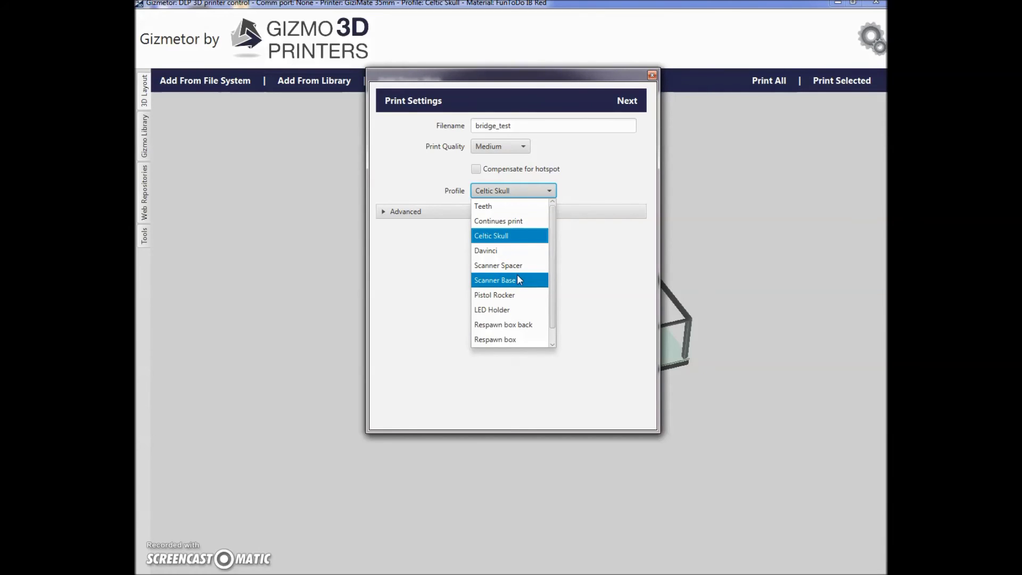
left_click(507, 237)
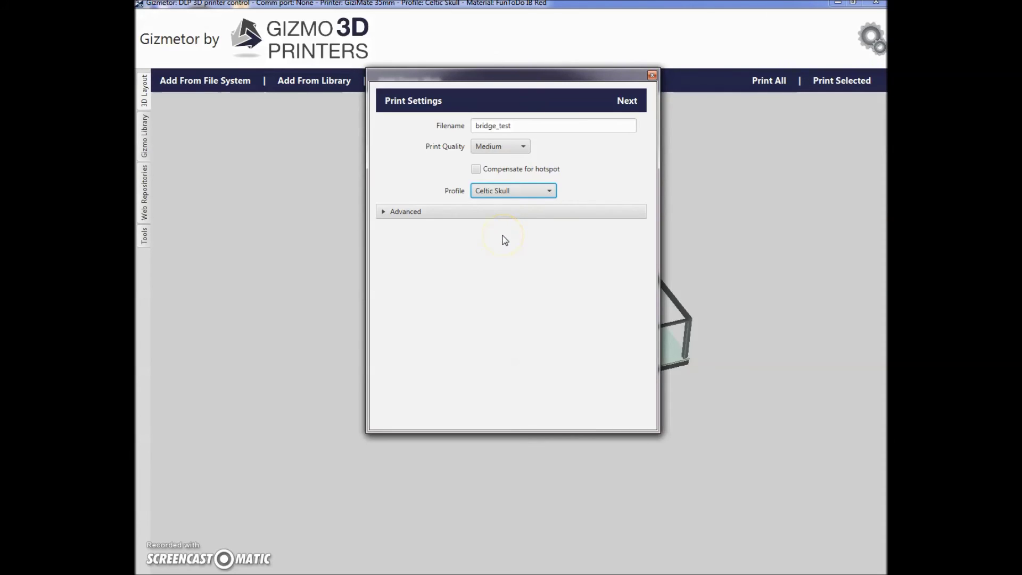
Expand the advanced print settings, switching the Solid option off and back on
left_click(381, 213)
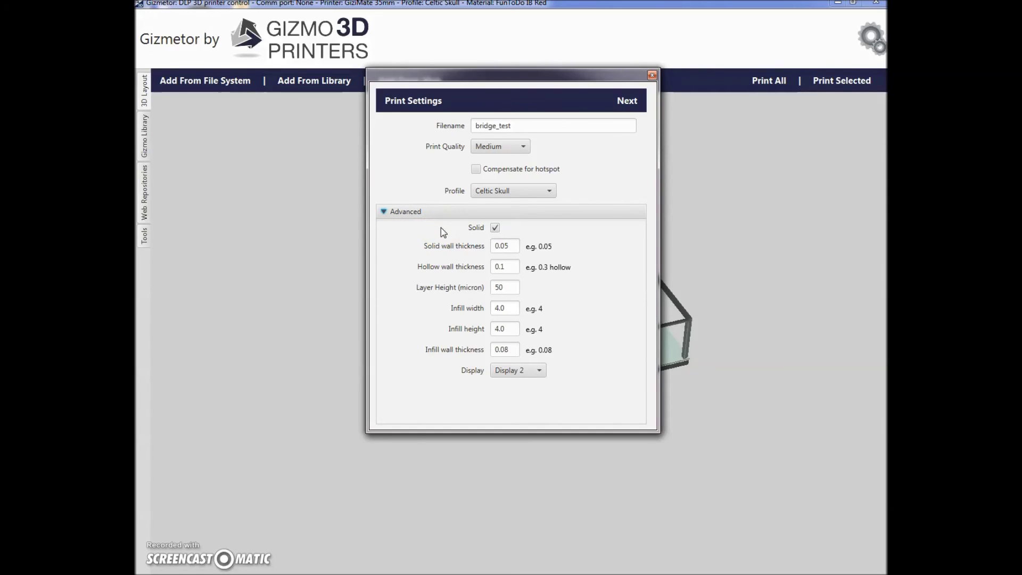
left_click(495, 228)
left_click(495, 228)
Try the Ultra Low print quality to compare its layer height and set the quality back to Medium
left_click(527, 150)
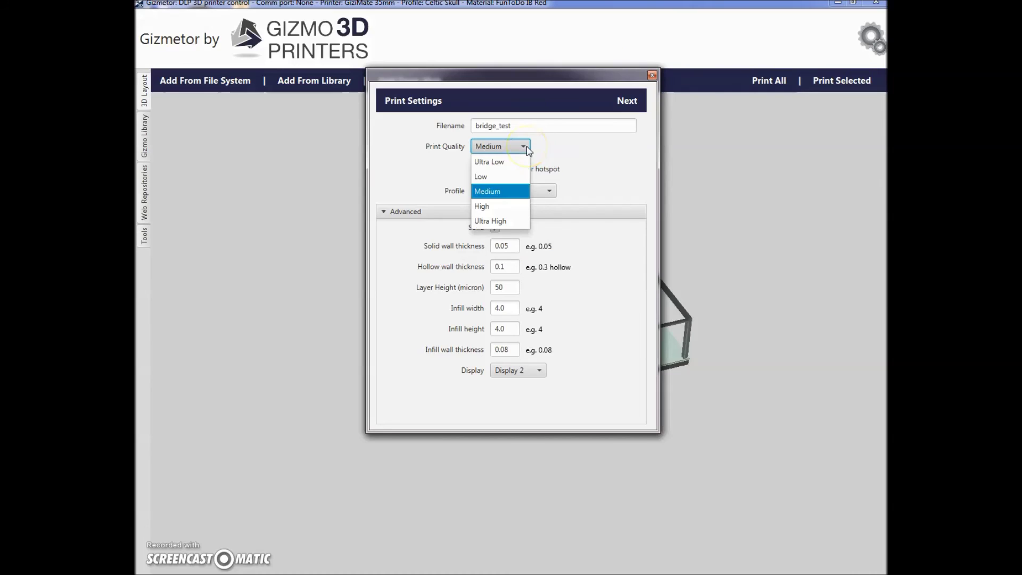
left_click(518, 164)
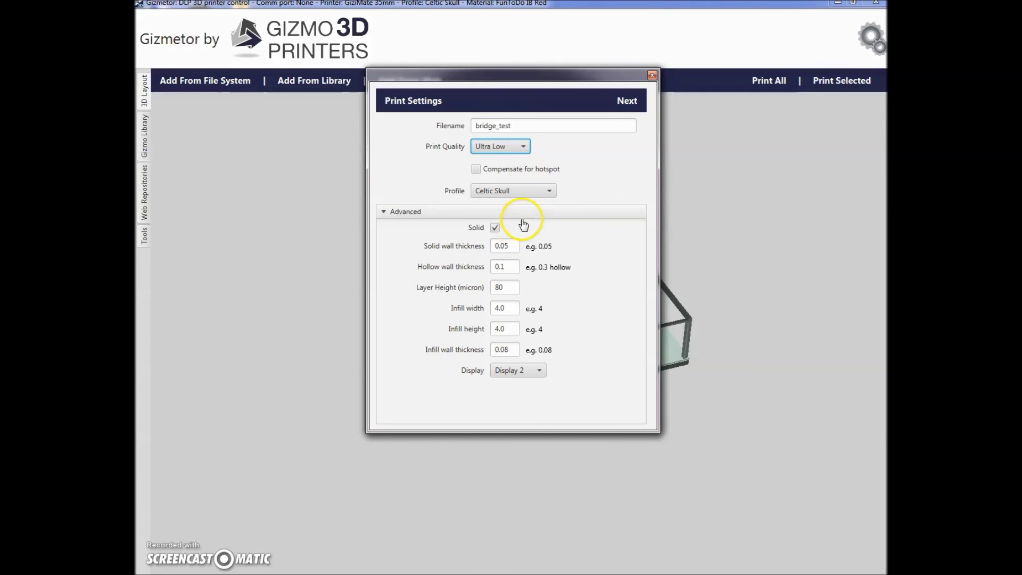
left_click(529, 151)
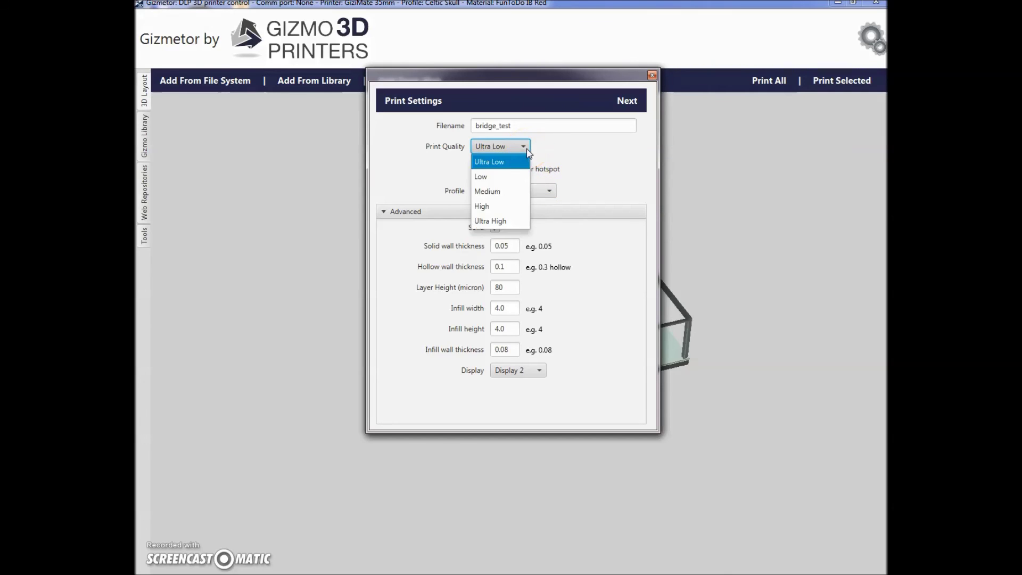
left_click(522, 189)
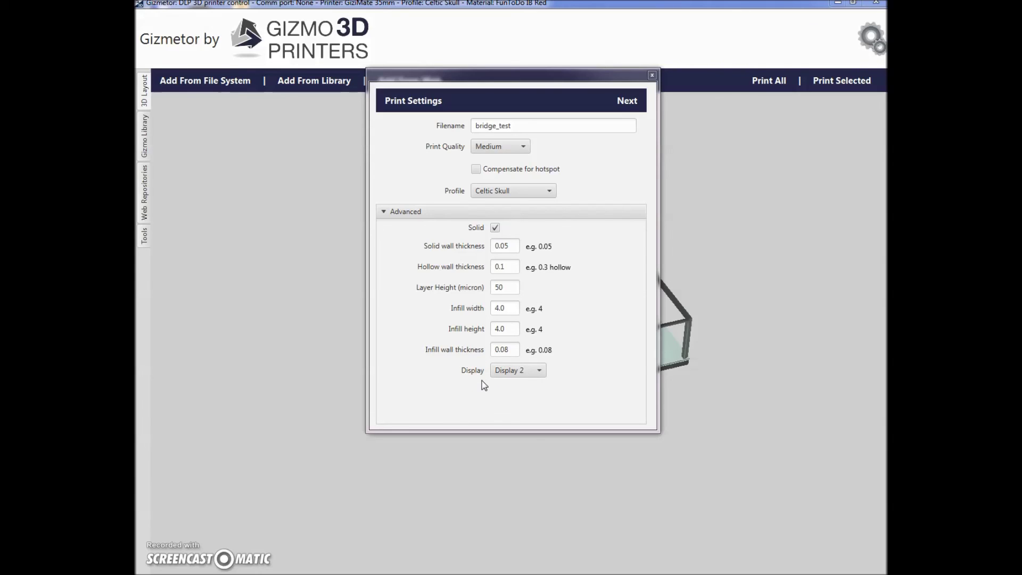
Choose Display 2 as the print display and proceed to the print preview
left_click(538, 371)
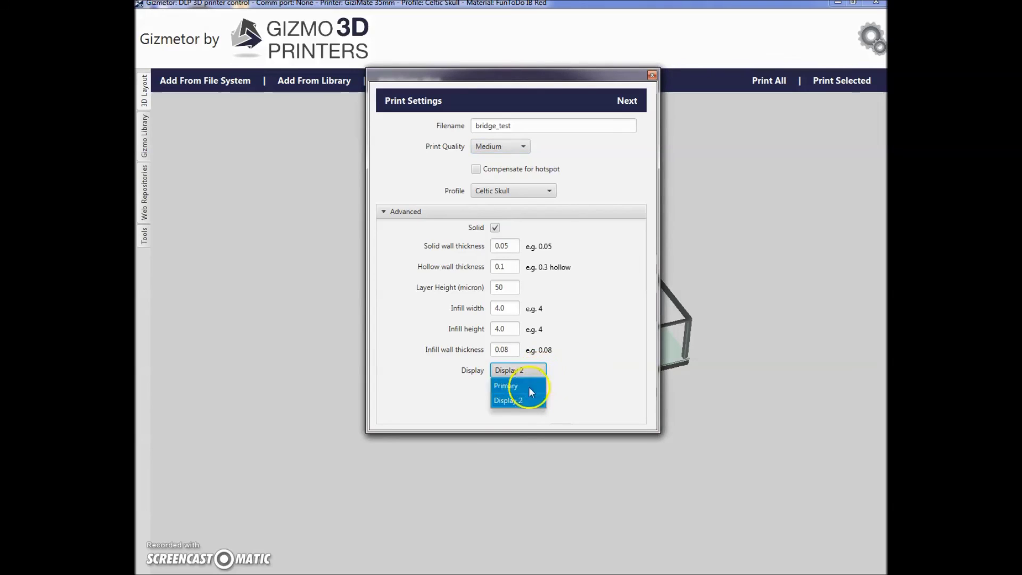
left_click(524, 402)
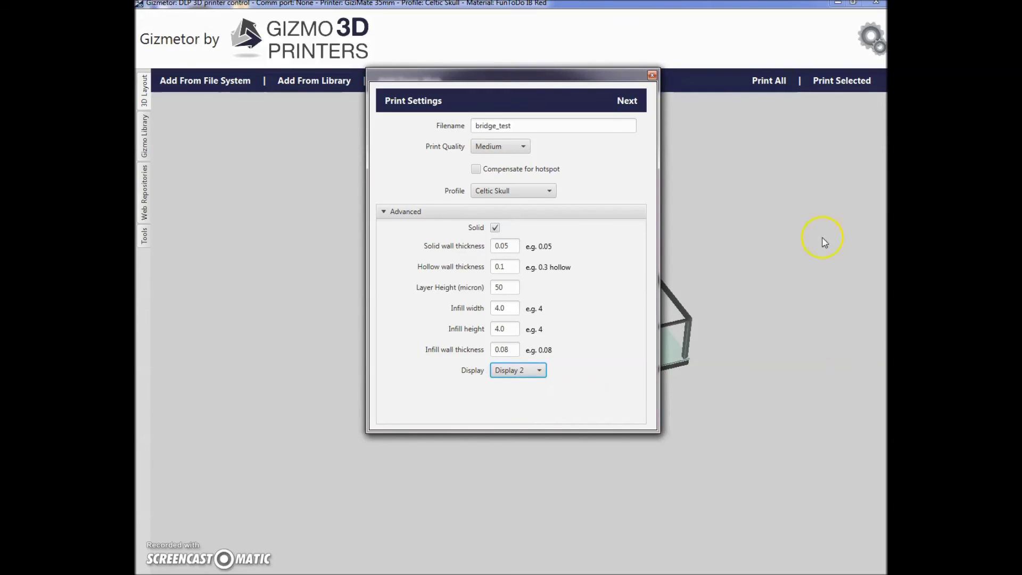
left_click(627, 103)
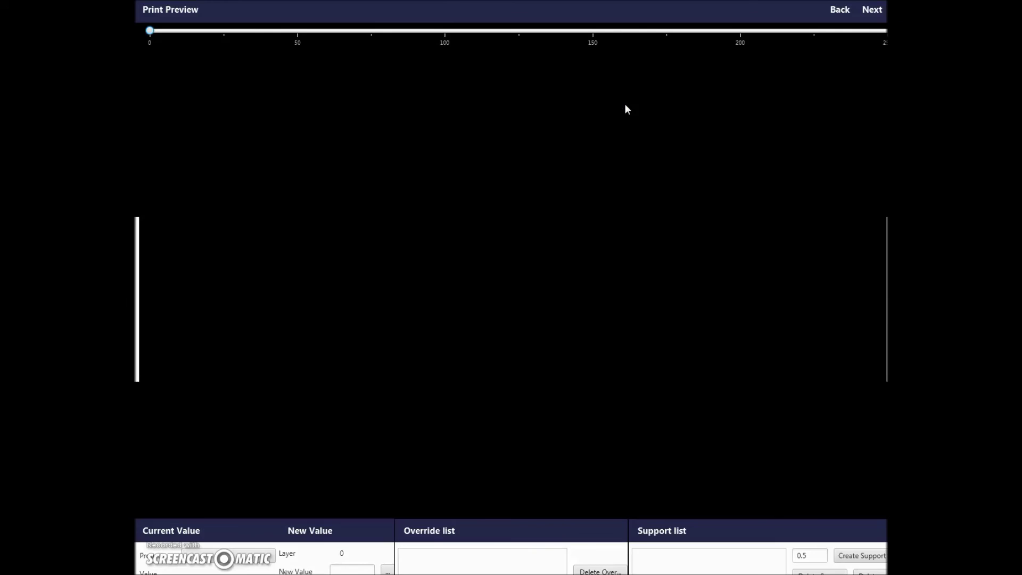
left_click(219, 417)
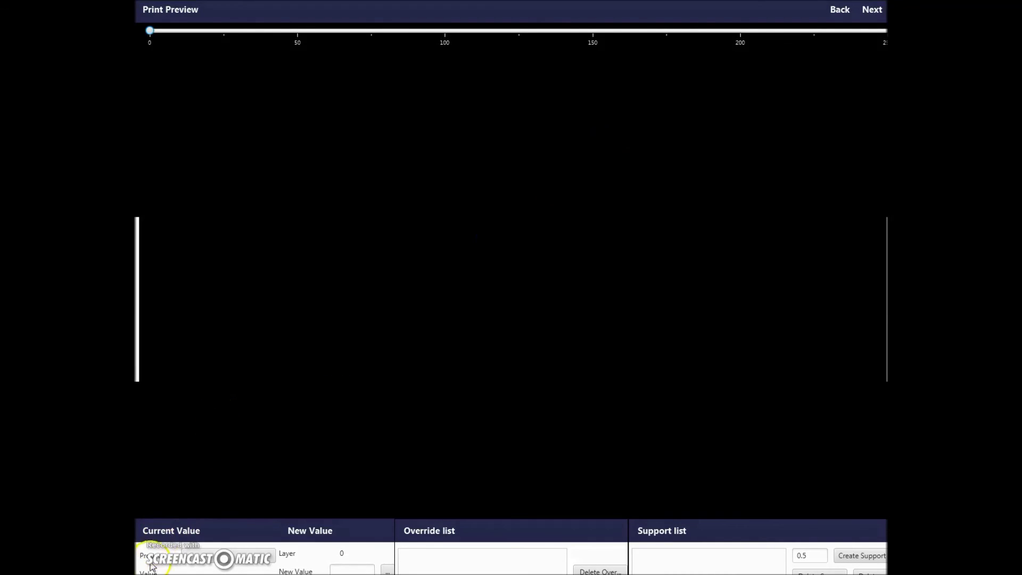